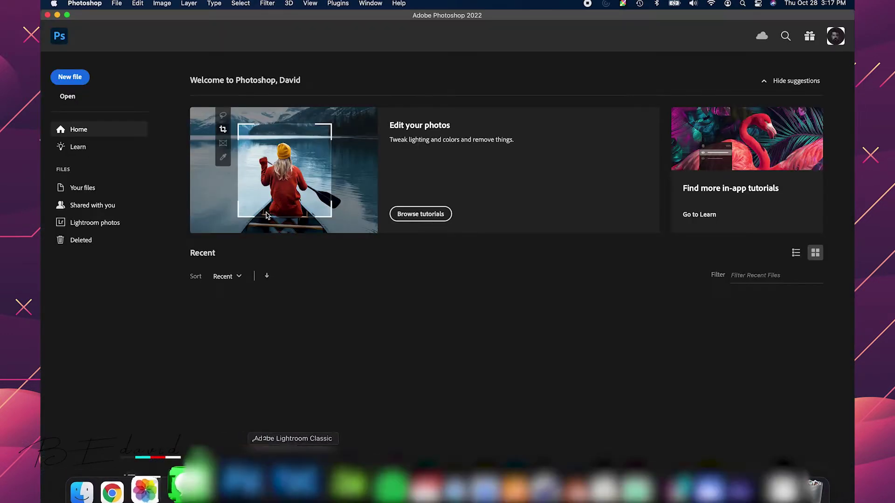
Open the Image Processor and set its source to the Cache Drive/Youtube/Stop Motion folder
left_click(119, 4)
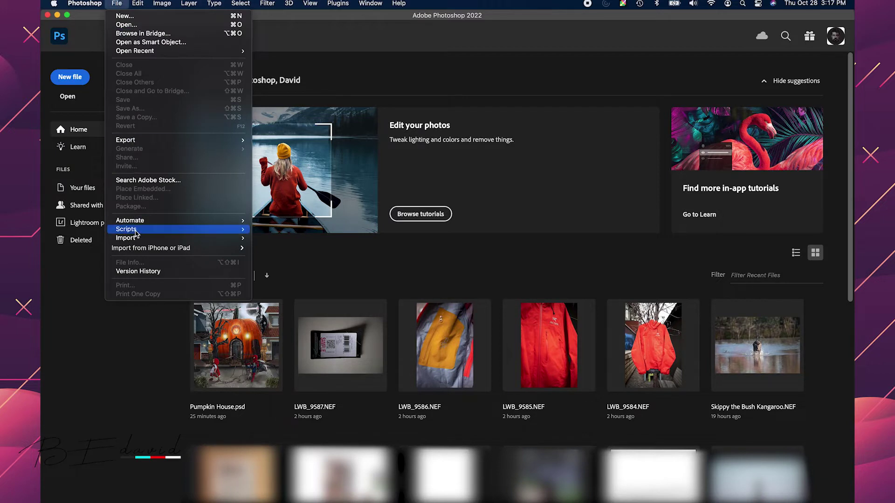
mouse_move(137, 233)
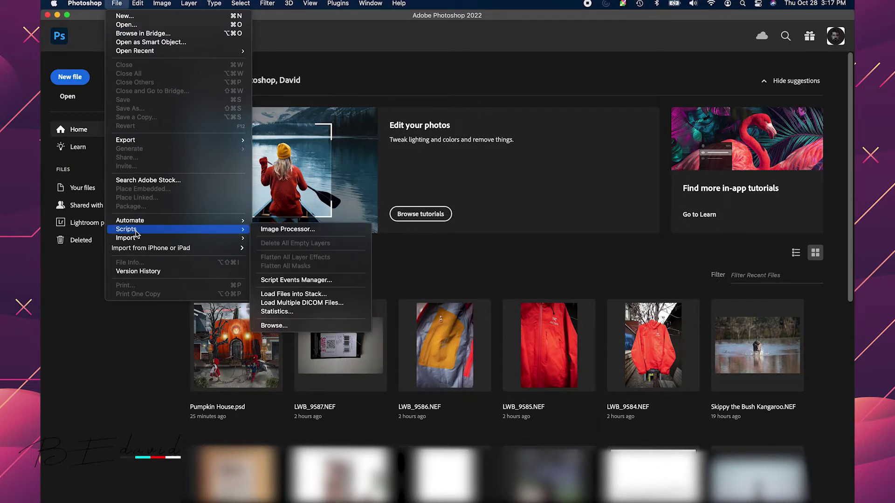
left_click(277, 229)
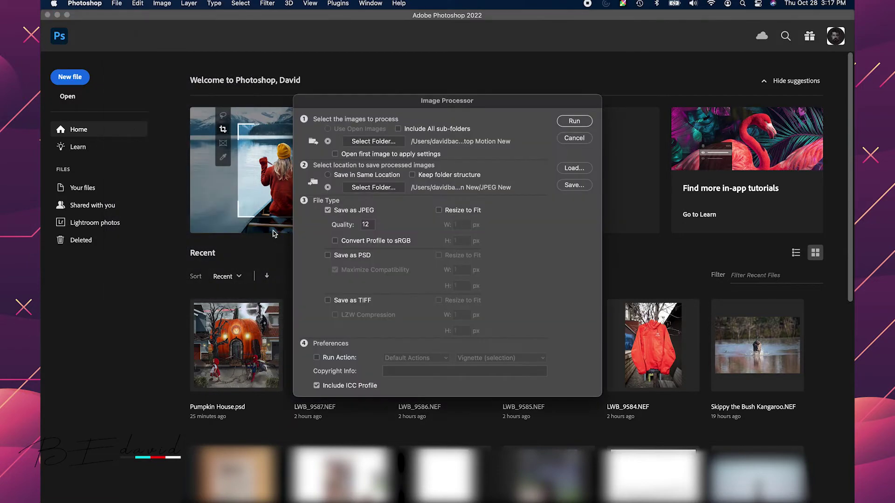
left_click(382, 142)
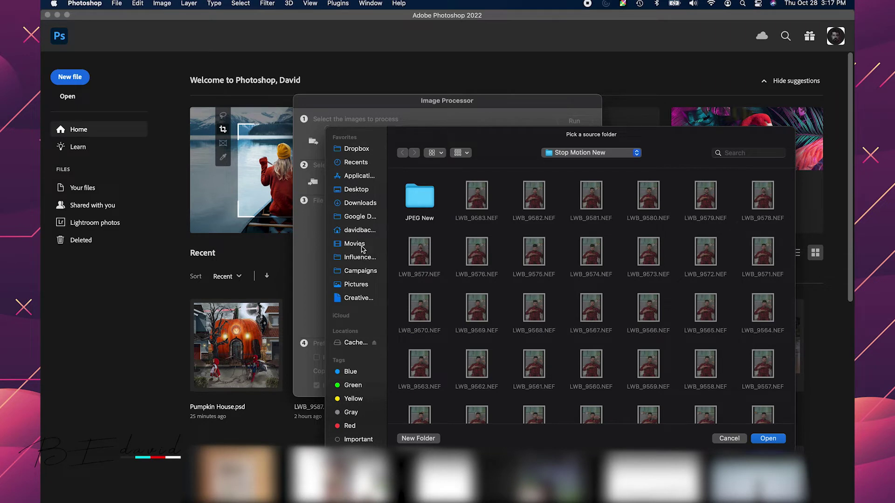
left_click(357, 342)
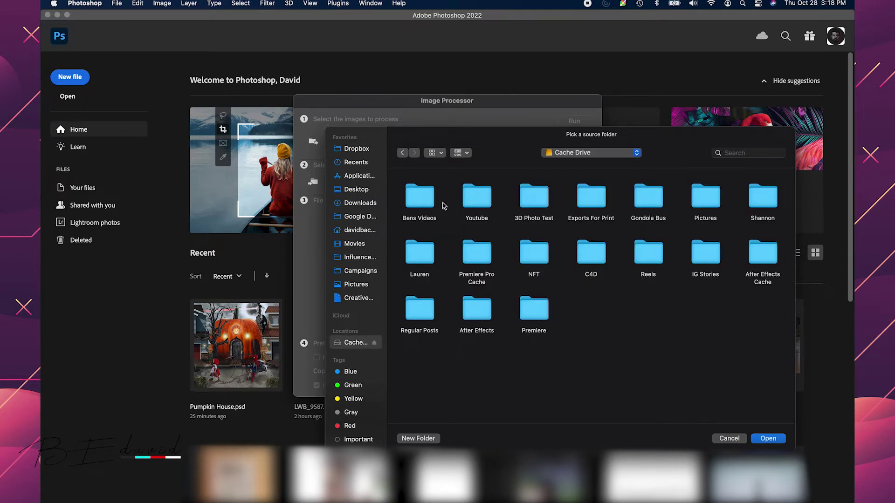
double_click(468, 205)
double_click(421, 205)
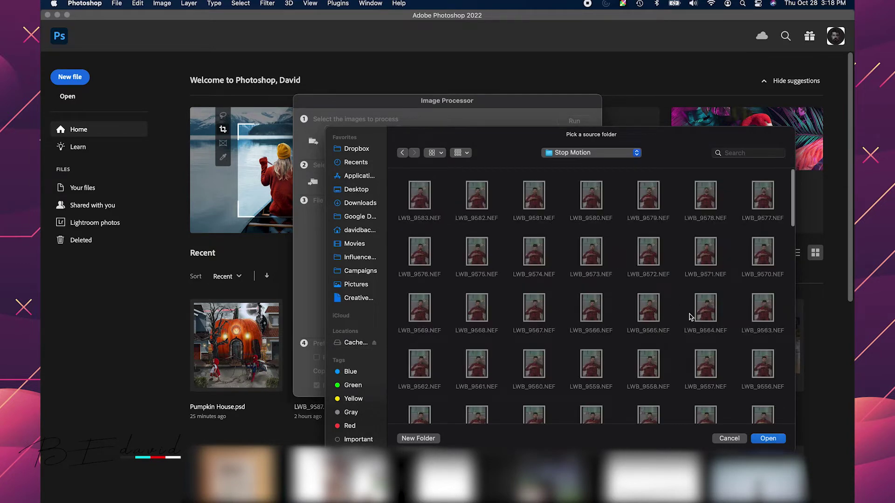
left_click(769, 439)
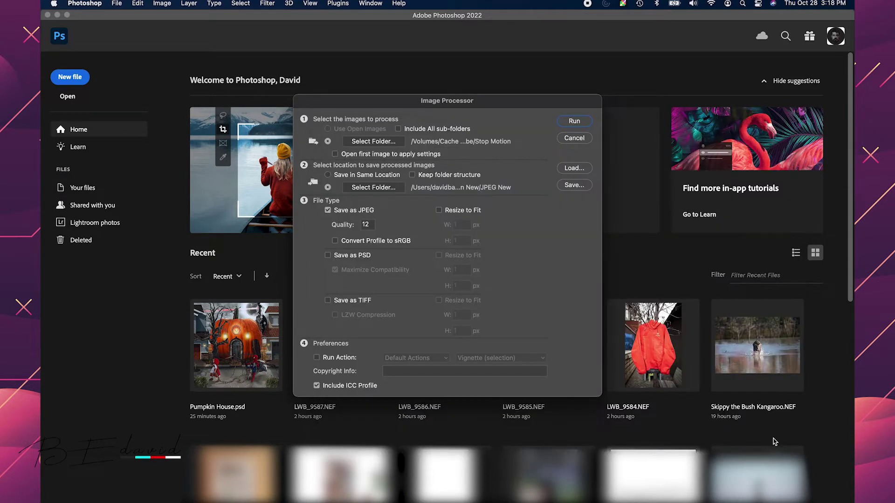
Set the destination to a new JPEGS folder created inside Cache Drive/Youtube/Stop Motion
left_click(369, 187)
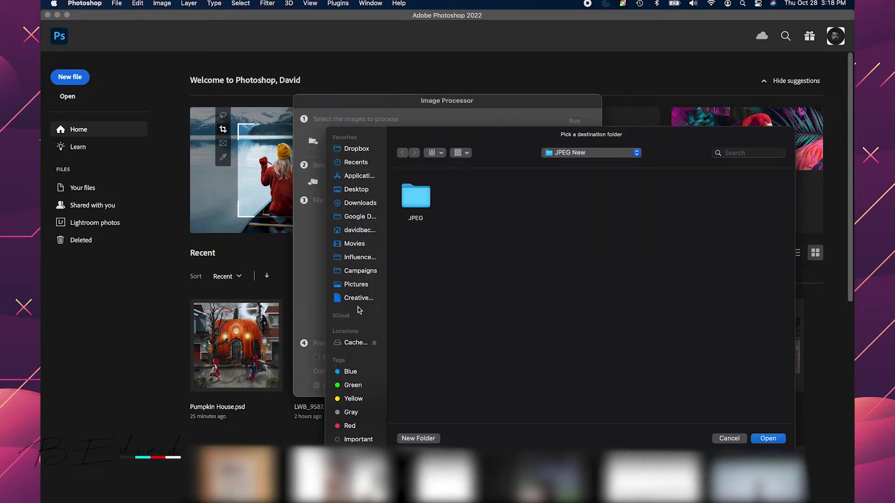
left_click(357, 343)
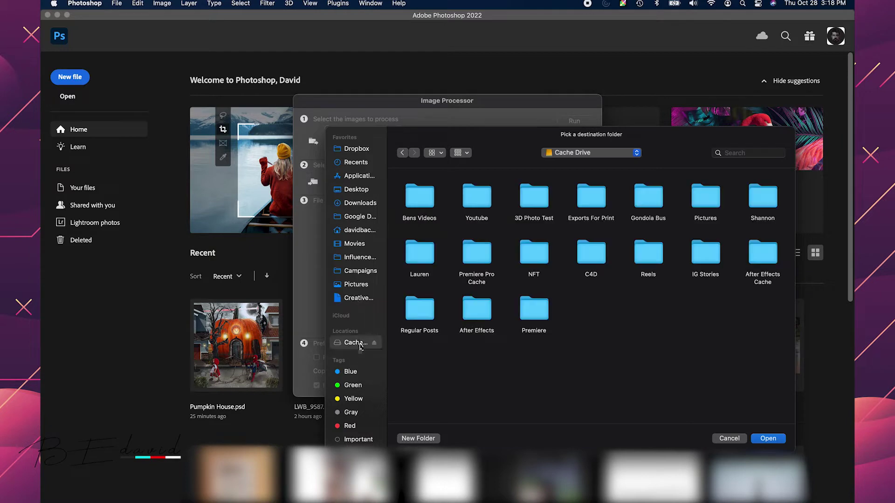
double_click(481, 201)
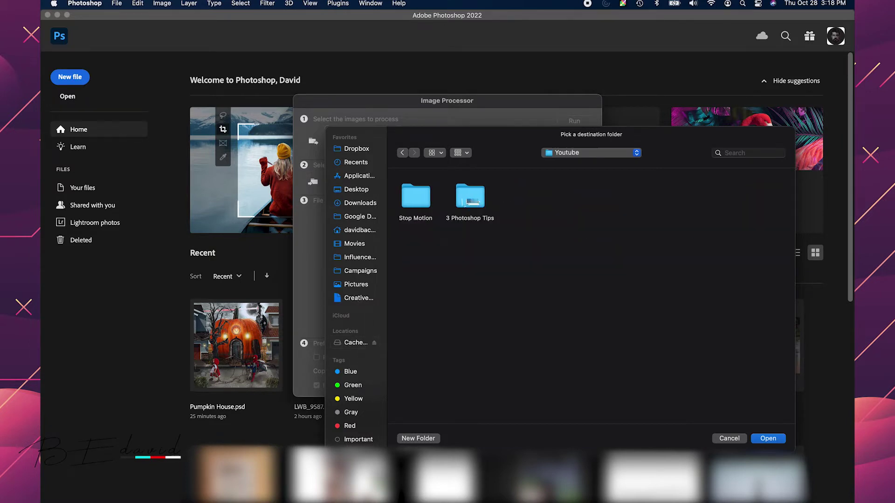
left_click(411, 203)
double_click(412, 203)
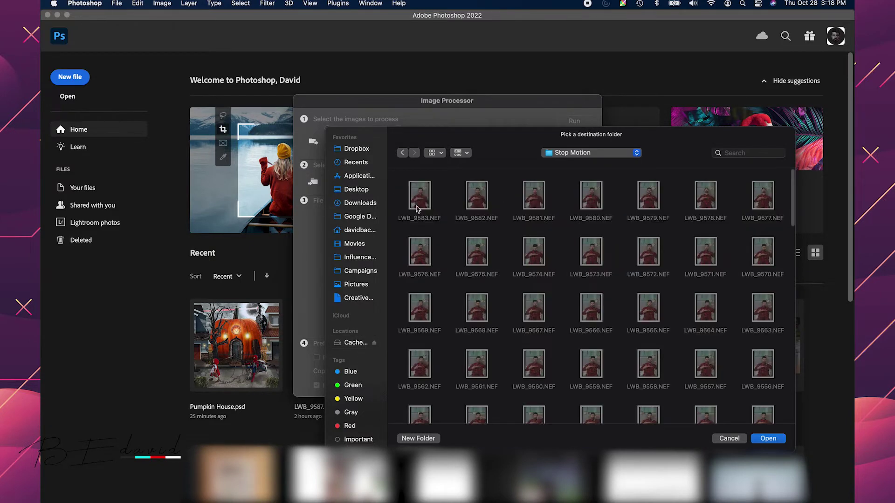
left_click(434, 441)
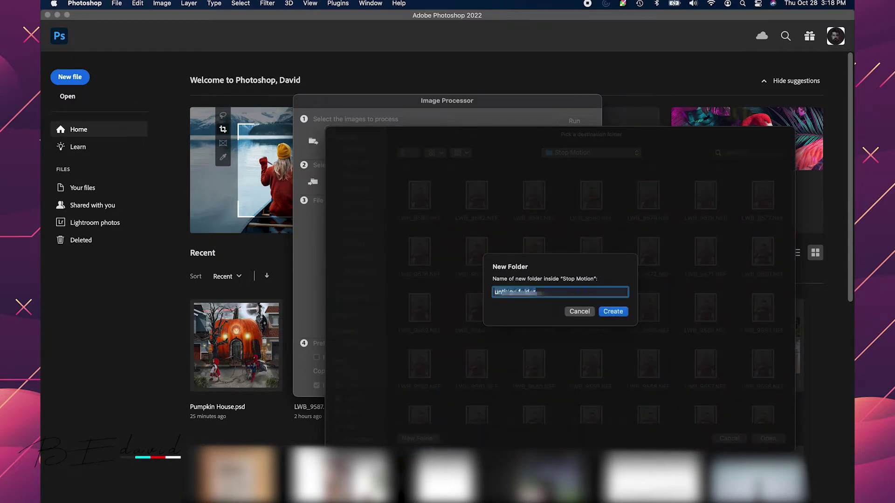
type("JPEGS")
left_click(621, 311)
left_click(768, 438)
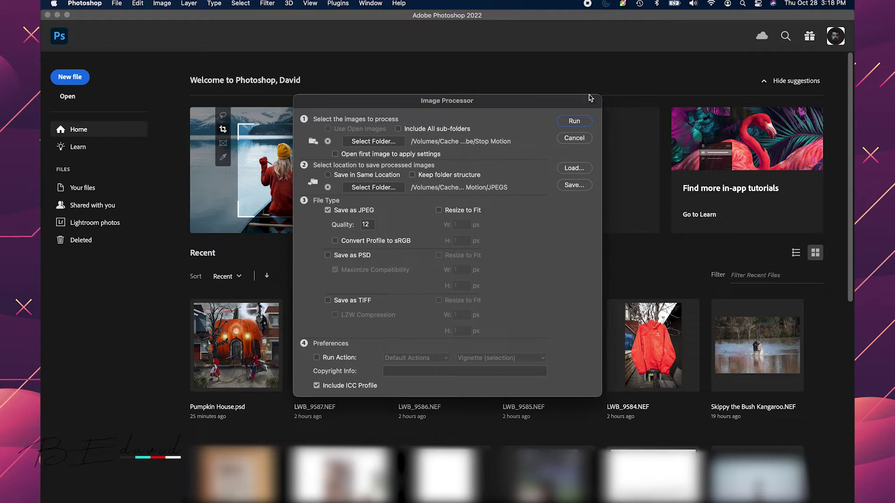
Run the Image Processor batch on the NEF frames, then quit Photoshop when it finishes
left_click(576, 123)
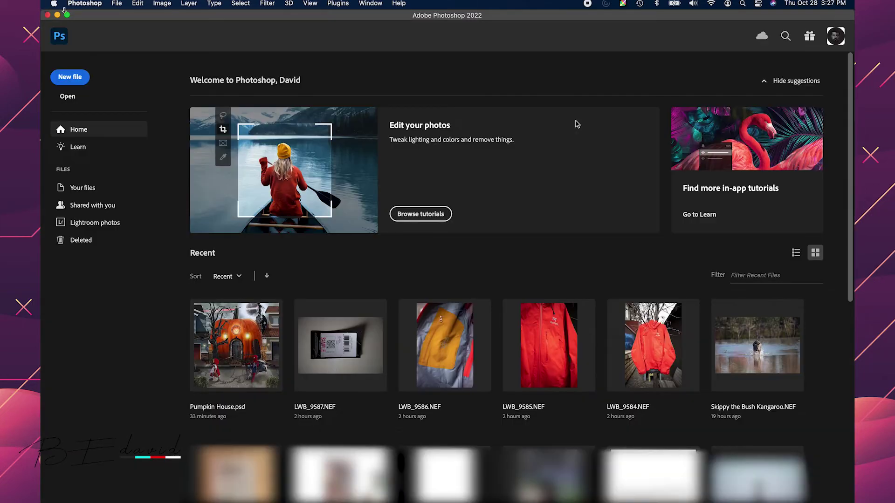
left_click(85, 4)
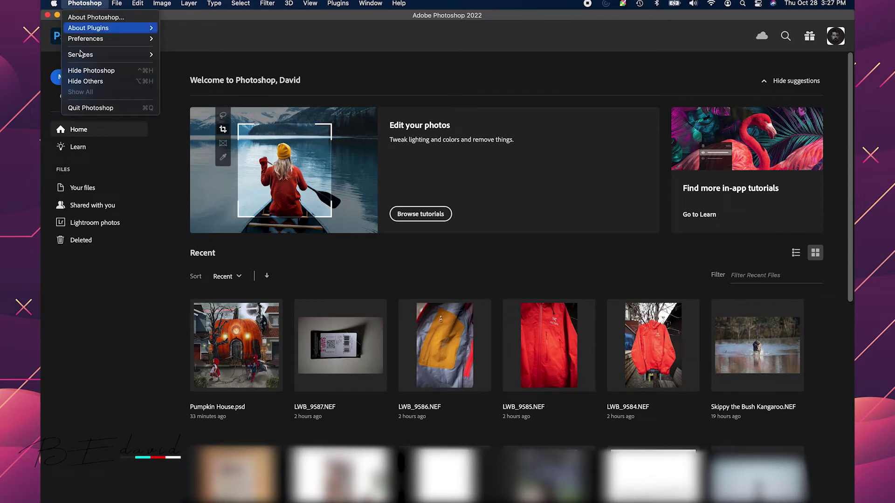
left_click(96, 109)
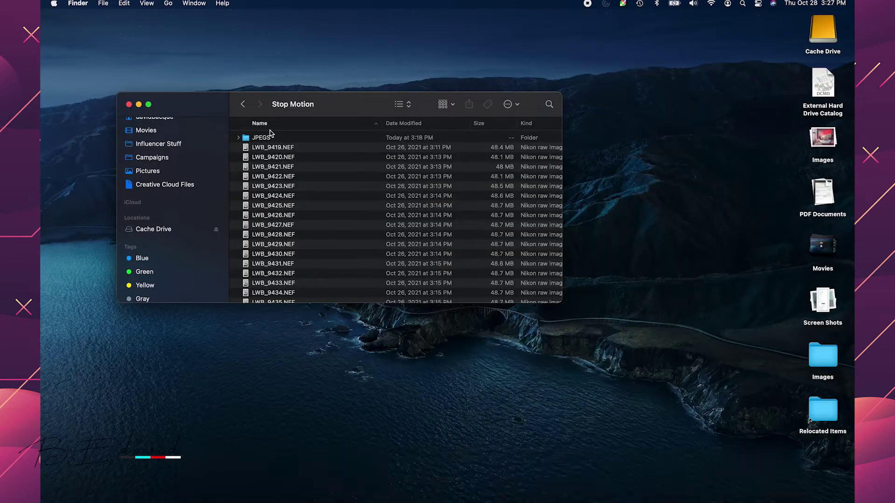
Check the converted JPGs in JPEGS/JPEG, then launch Premiere Pro and start a new project
double_click(247, 138)
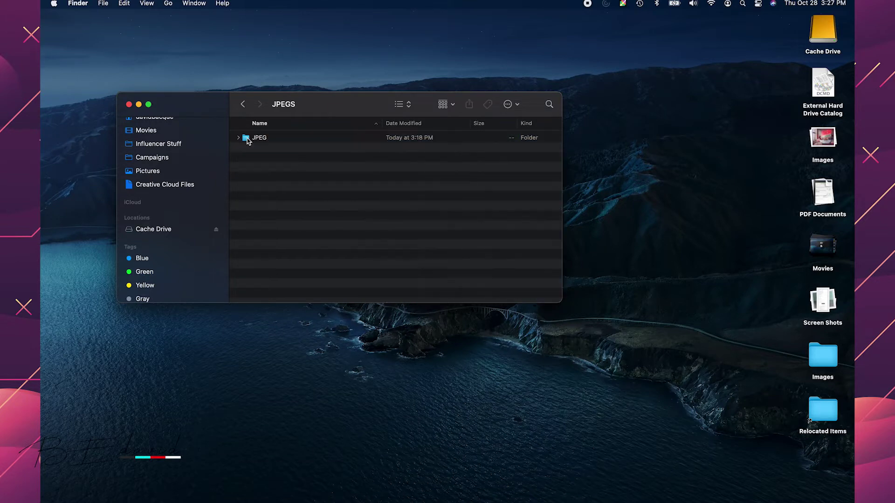
double_click(246, 137)
scroll(278, 153, "down", 5)
scroll(278, 154, "down", 20)
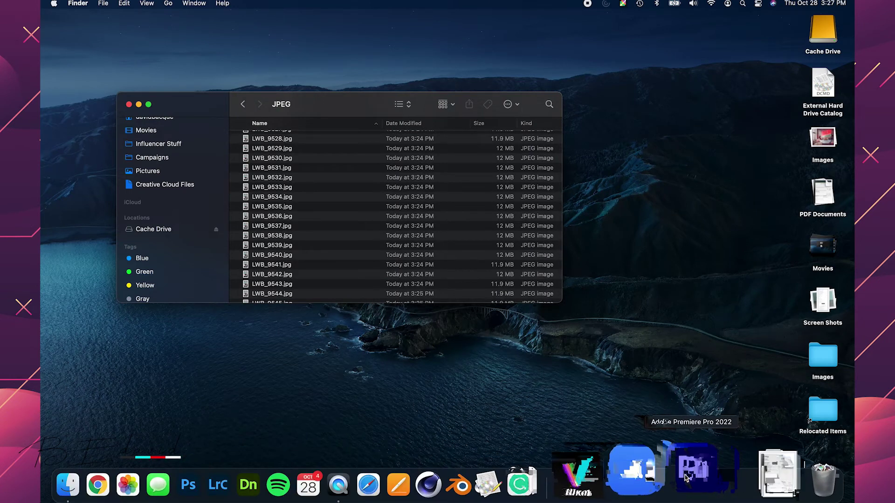
left_click(691, 475)
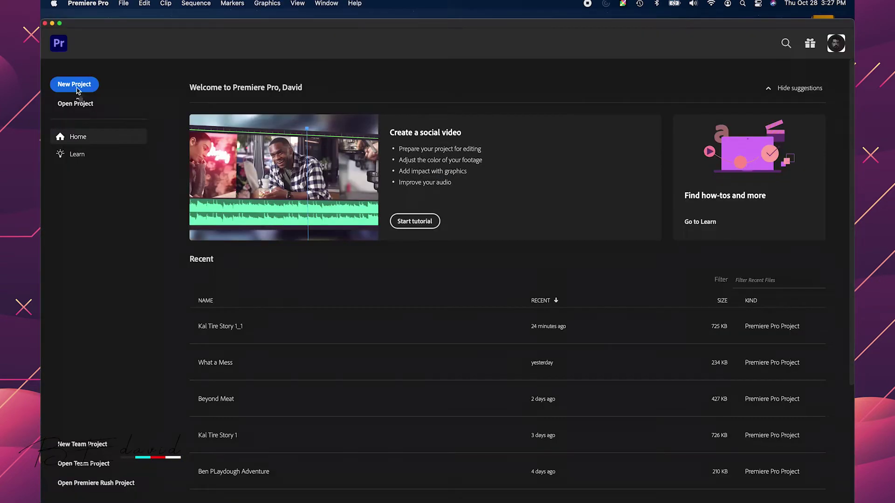
left_click(77, 87)
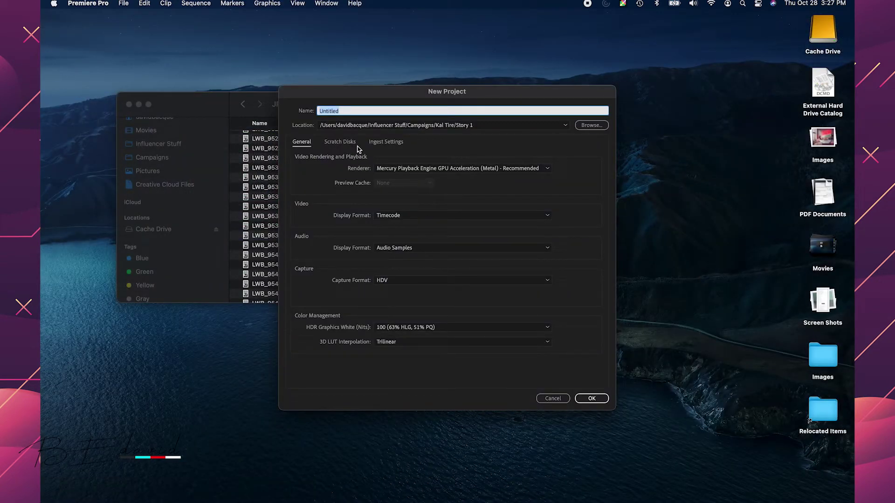
Name the project 'Stop Motion' and save it in Cache Drive/Youtube/Stop Motion
type("Stop Motion")
left_click(598, 127)
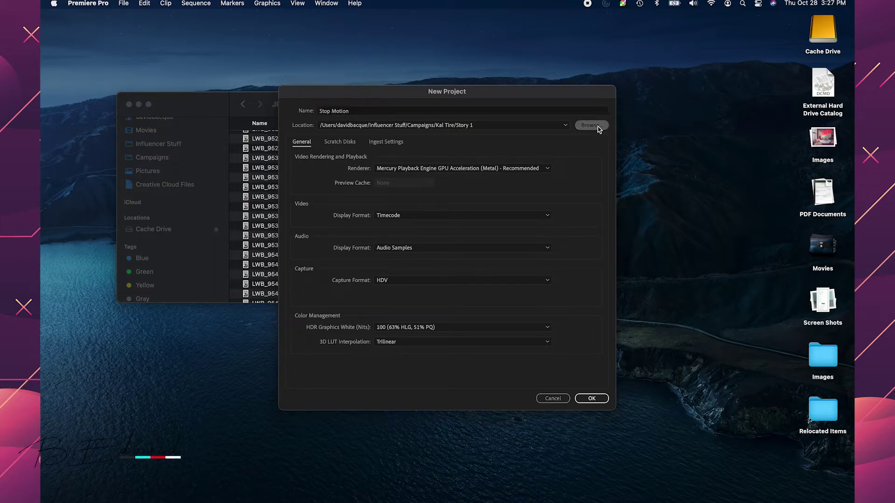
scroll(367, 258, "down", 3)
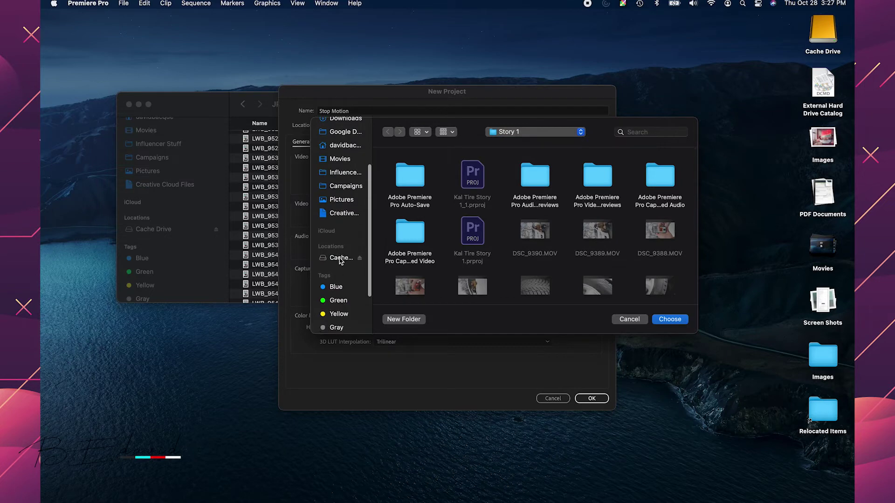
left_click(339, 257)
double_click(476, 177)
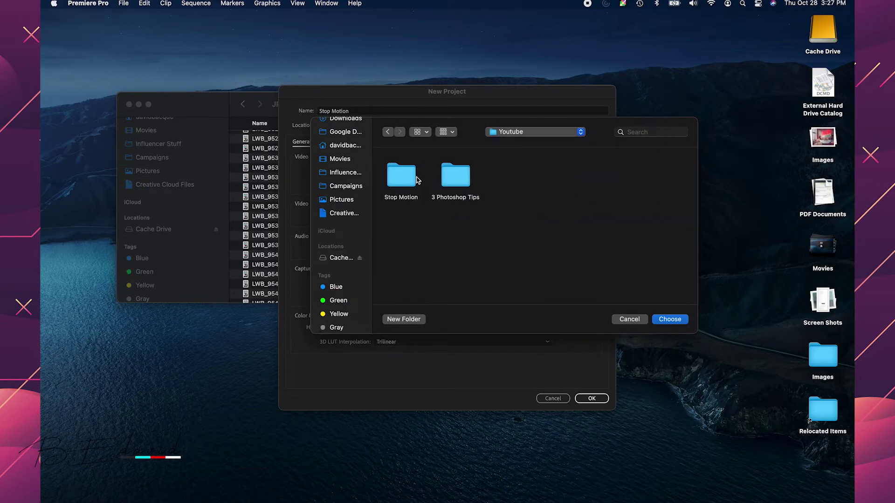
double_click(415, 180)
left_click(668, 320)
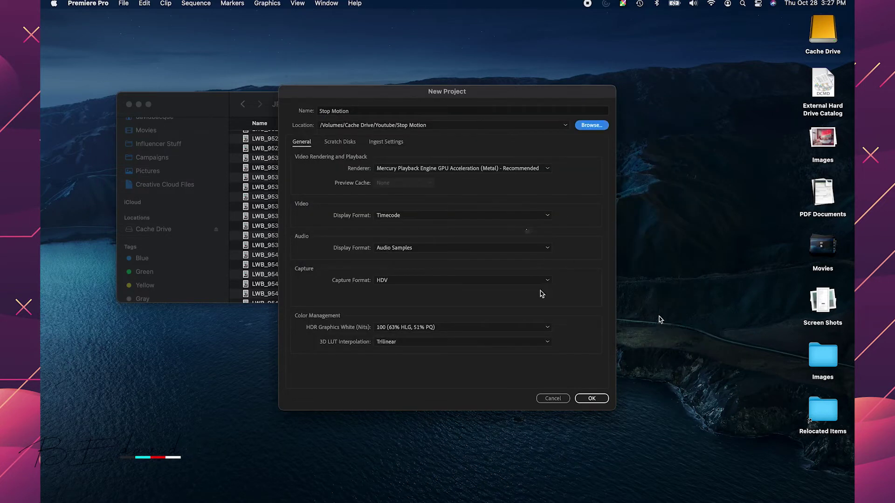
left_click(593, 399)
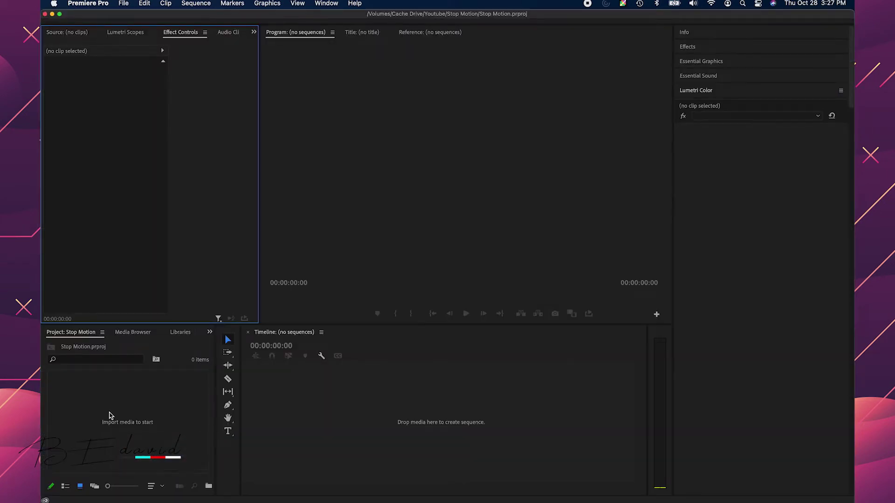
Create a new sequence from the Project panel and bring up its detailed settings
right_click(111, 415)
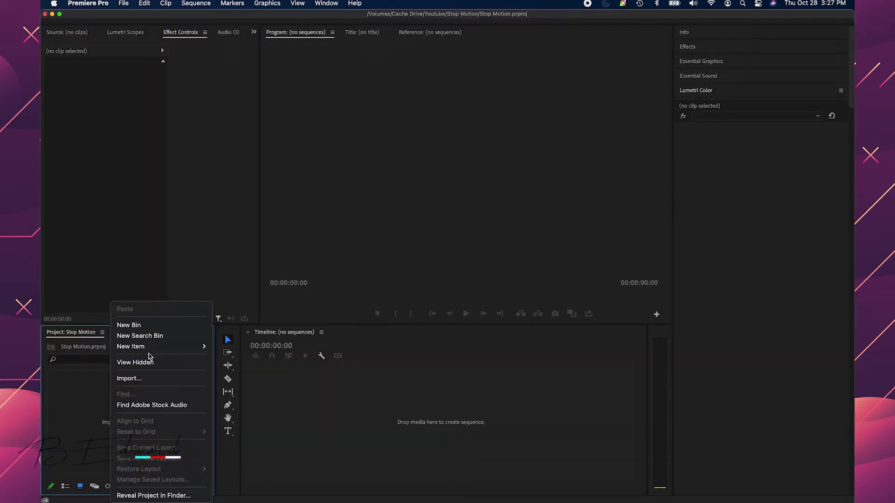
mouse_move(163, 347)
left_click(235, 347)
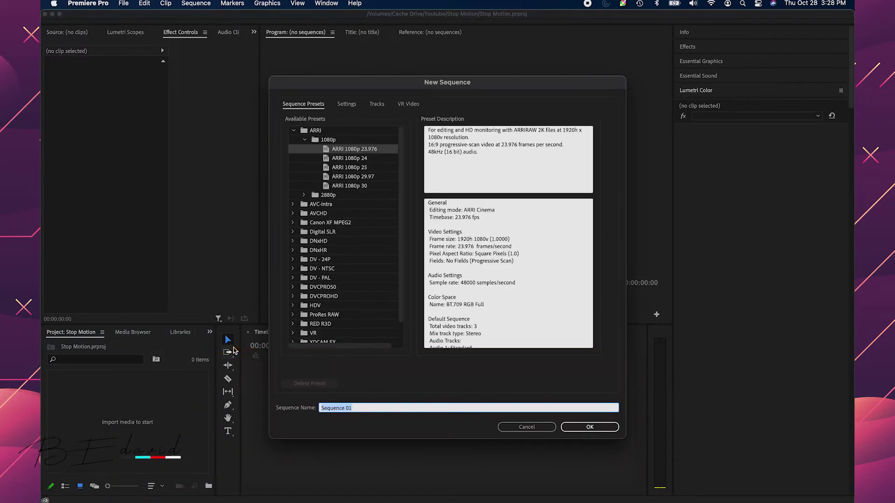
left_click(346, 104)
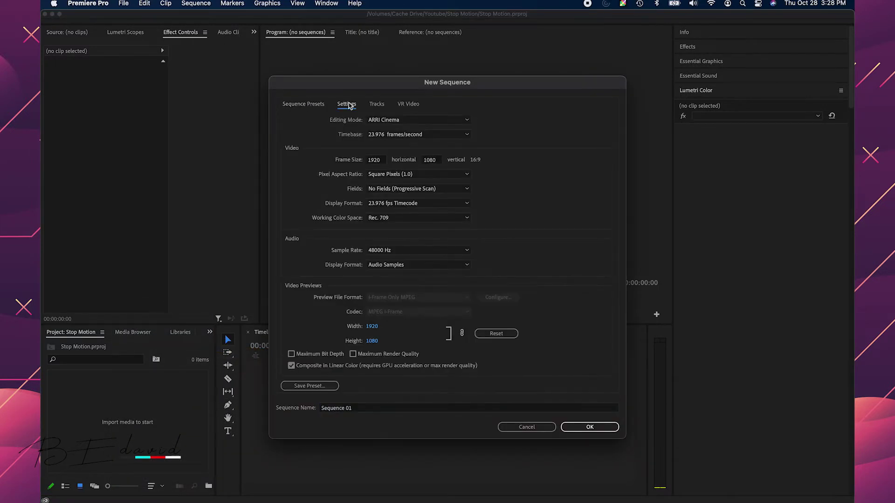
Set frame size 1080×1920, Custom editing mode and a 10 fps timebase, then confirm
left_click(380, 161)
type("10")
key("Tab")
type("1920")
left_click(402, 121)
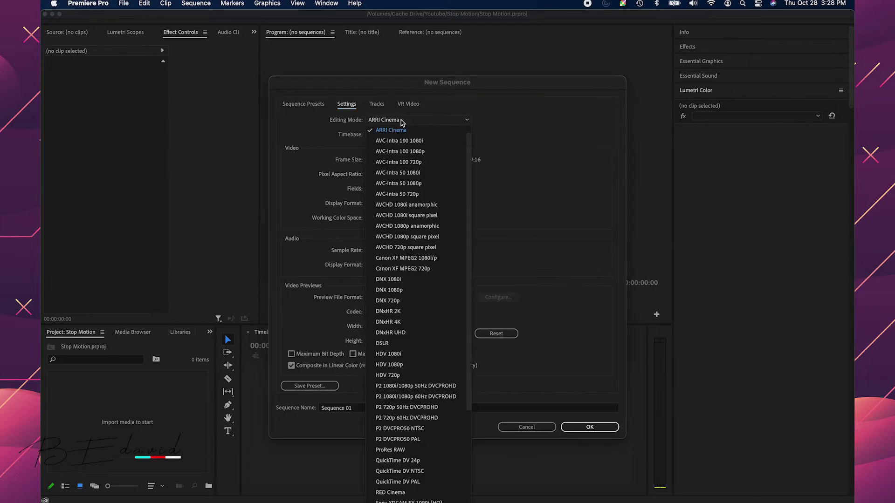
scroll(404, 142, "up", 1)
left_click(396, 131)
left_click(387, 134)
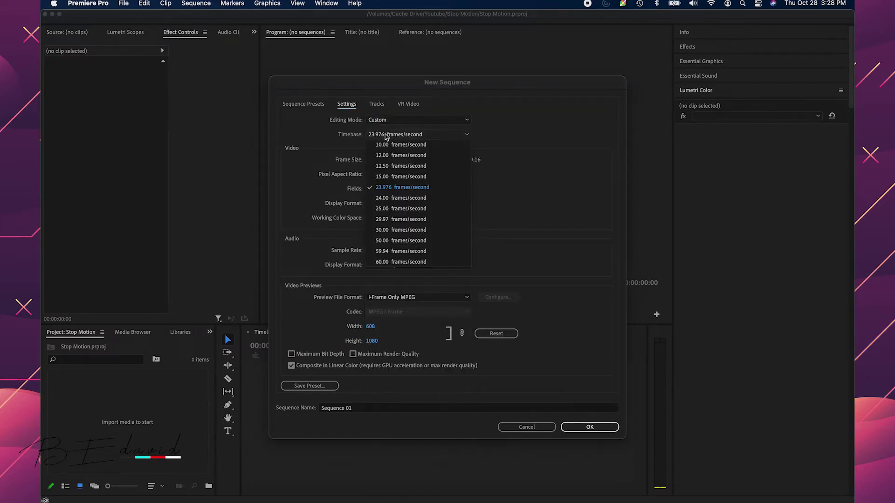
left_click(387, 146)
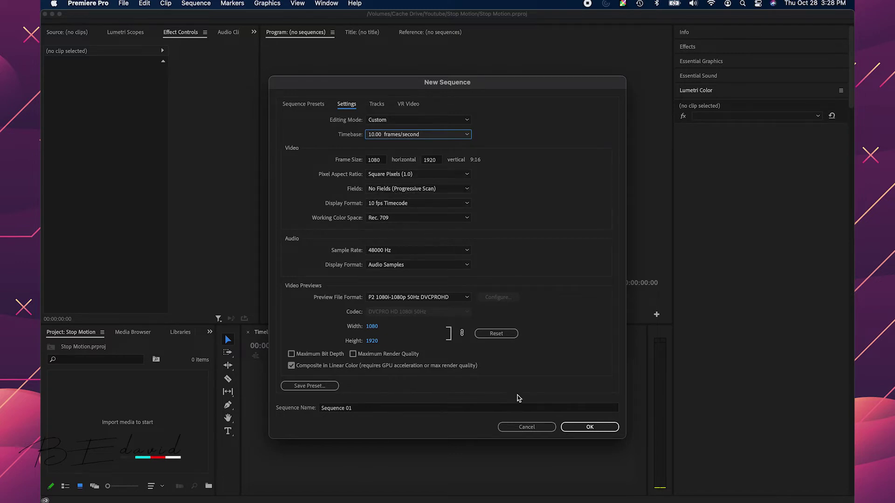
left_click(590, 426)
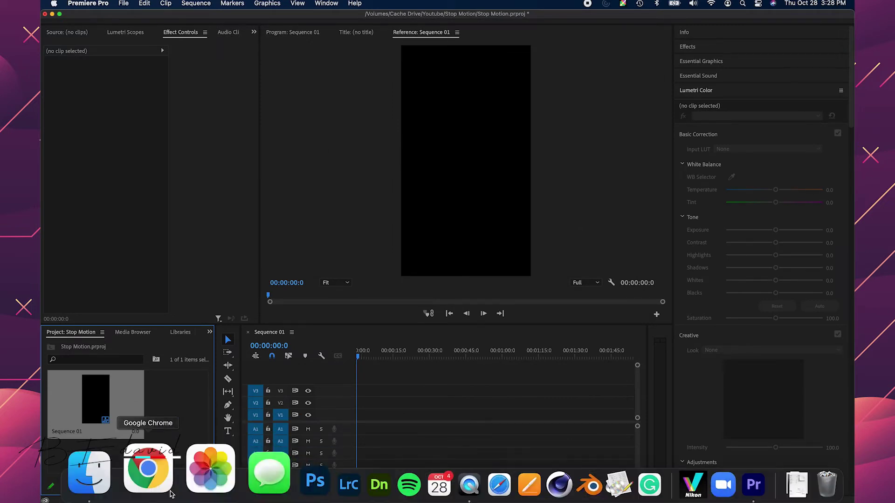
Drag frames LWB_9419.jpg through LWB_9583.jpg from Finder into the Project panel, then close the folder
left_click(144, 484)
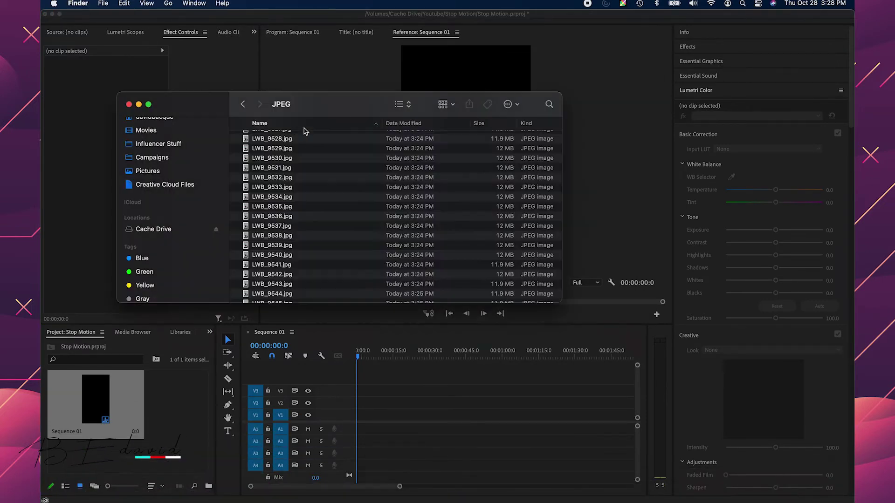
scroll(288, 172, "up", 10)
scroll(288, 172, "up", 10)
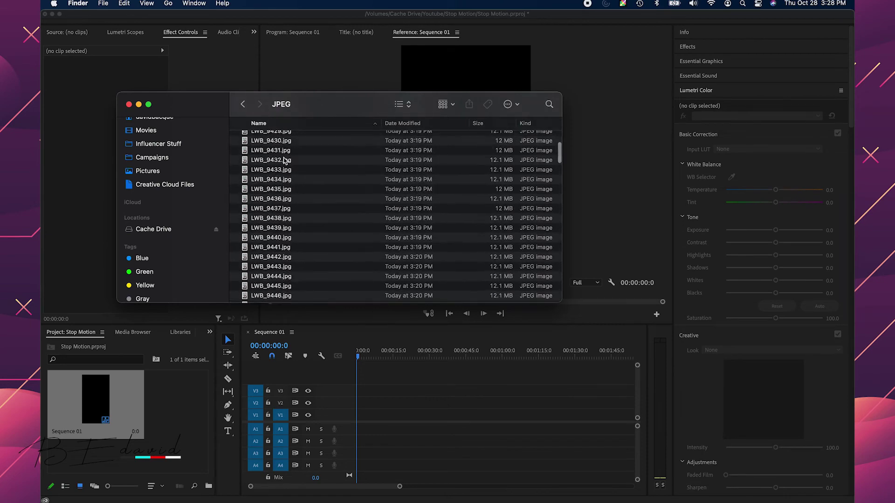
left_click(275, 139)
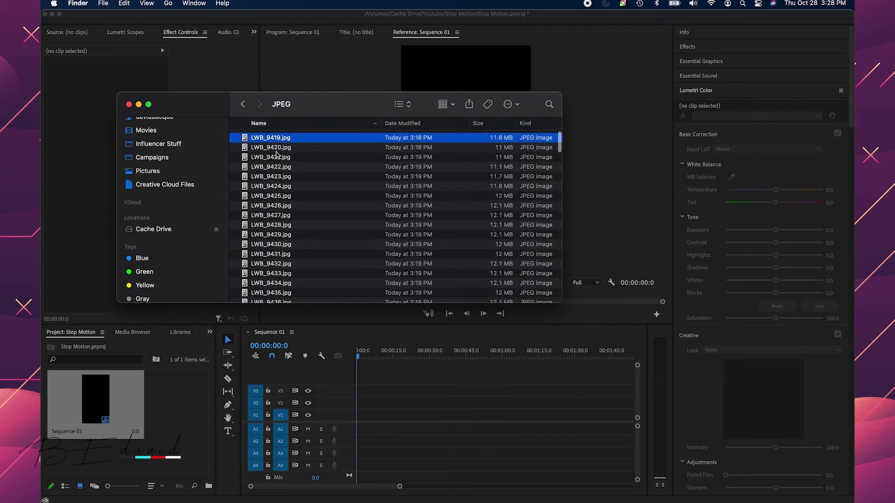
scroll(281, 177, "down", 20)
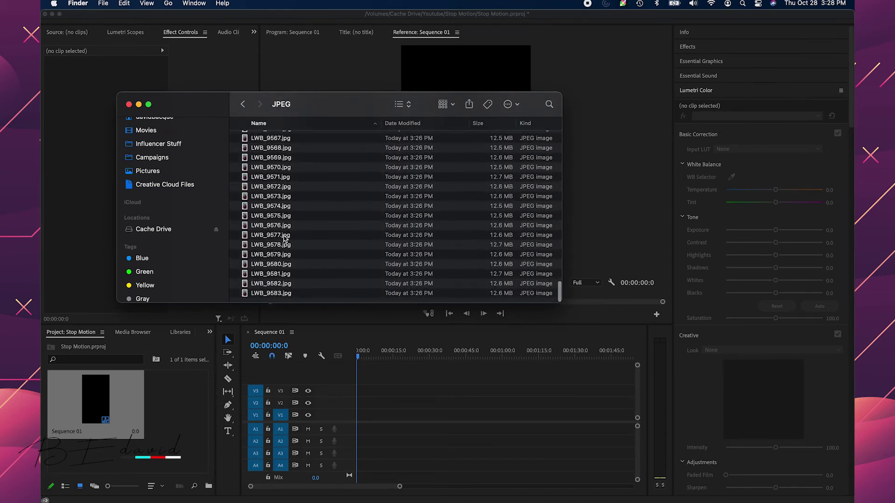
left_click(278, 294, "shift")
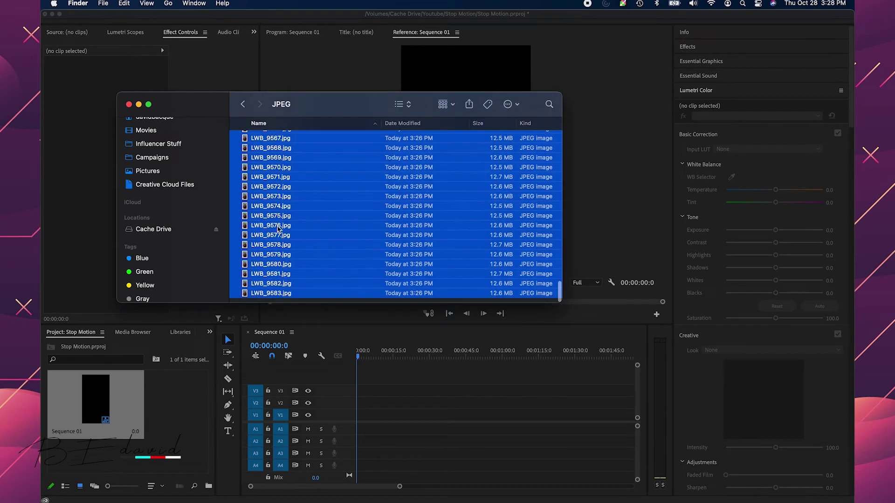
left_click_drag(277, 227, 166, 441)
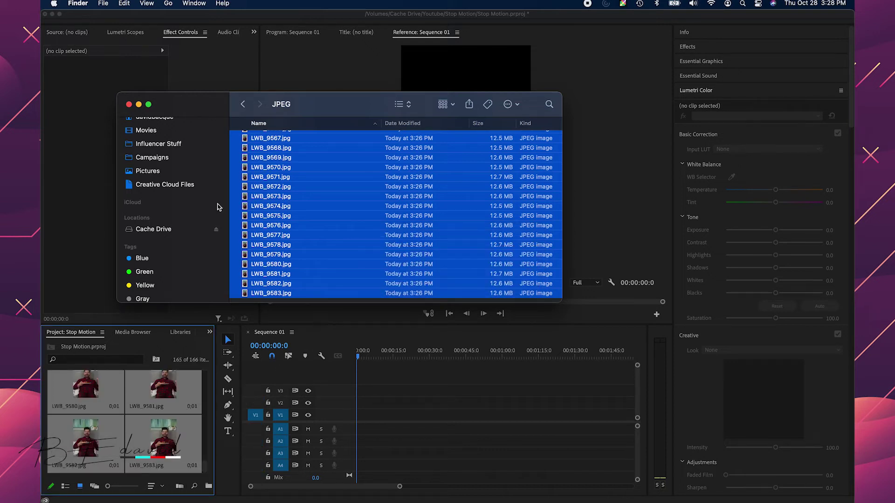
key("super+w")
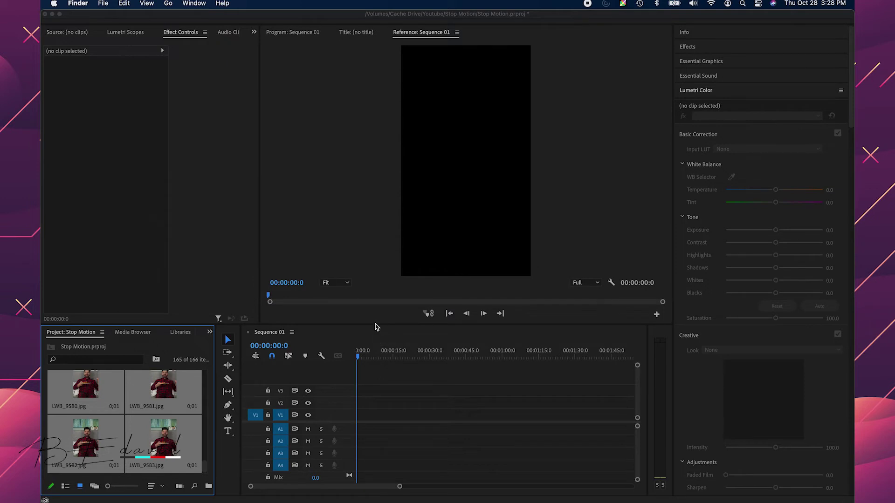
Drag the imported frames onto track V1 and zoom the timeline to fit them
left_click_drag(159, 401, 359, 388)
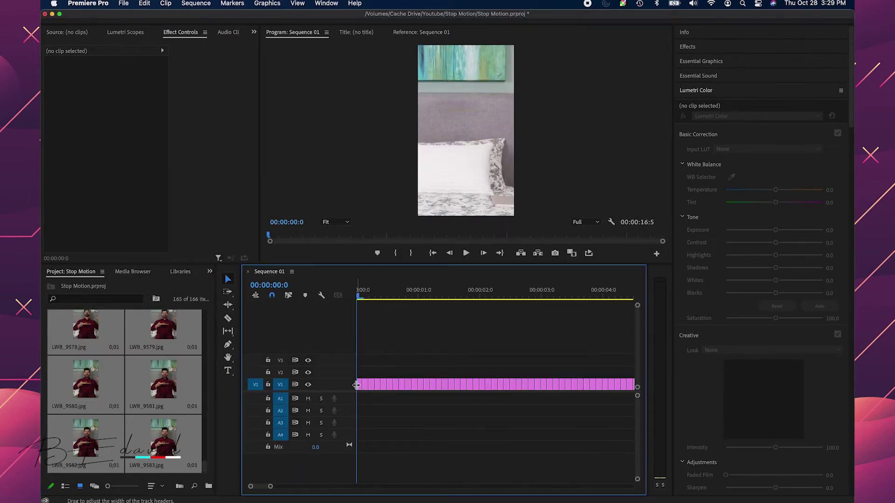
left_click_drag(270, 487, 276, 488)
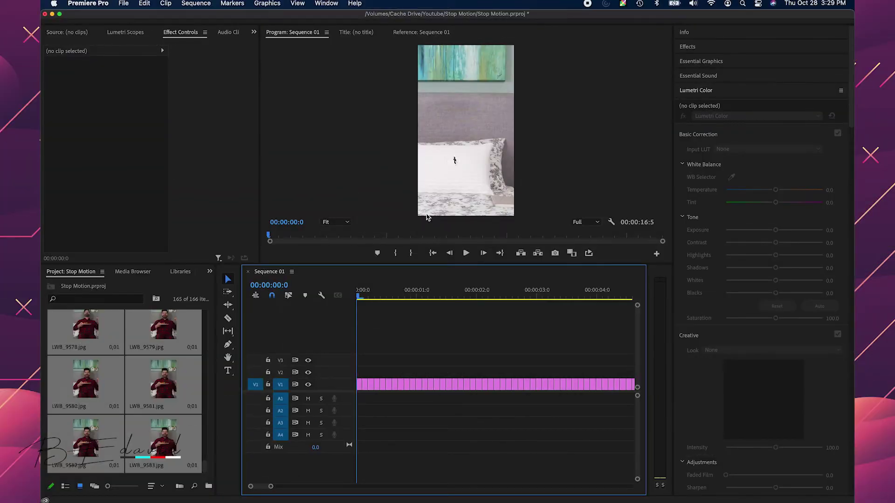
Set the first clip, LWB_9419.jpg, to Scale 32 in Effect Controls
left_click(359, 388)
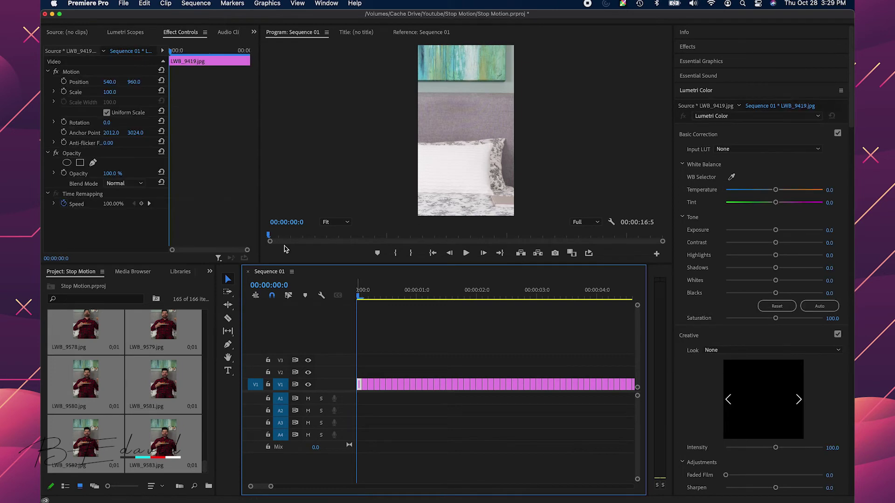
left_click(109, 93)
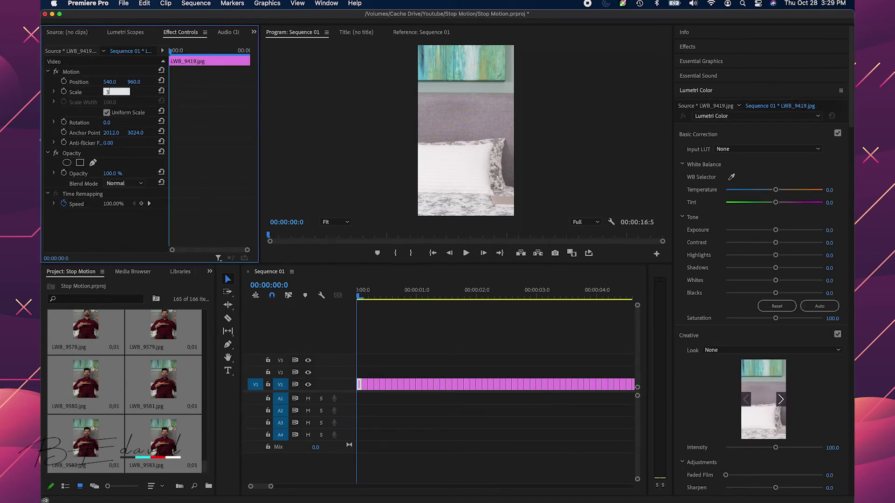
type("31")
key("Return")
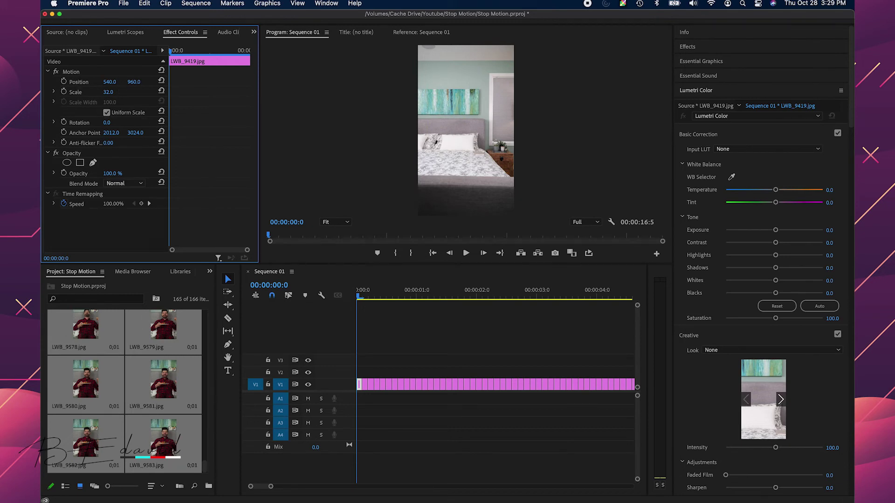
left_click_drag(271, 488, 305, 493)
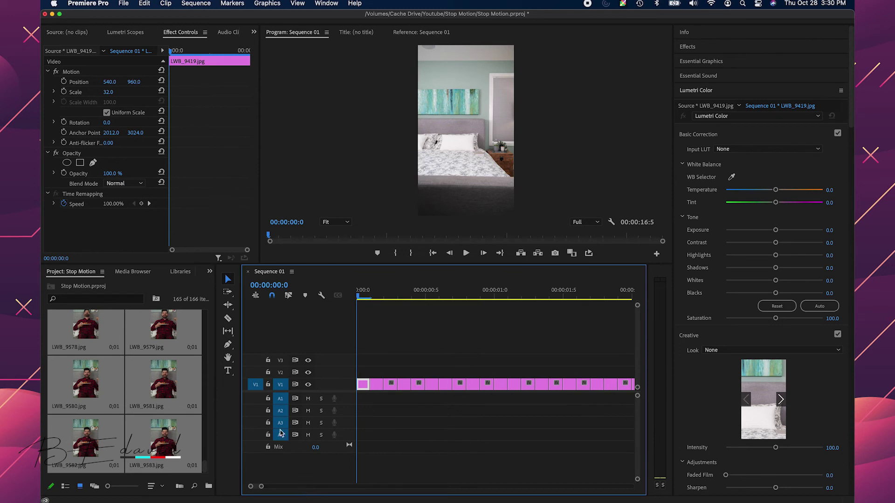
left_click(71, 71)
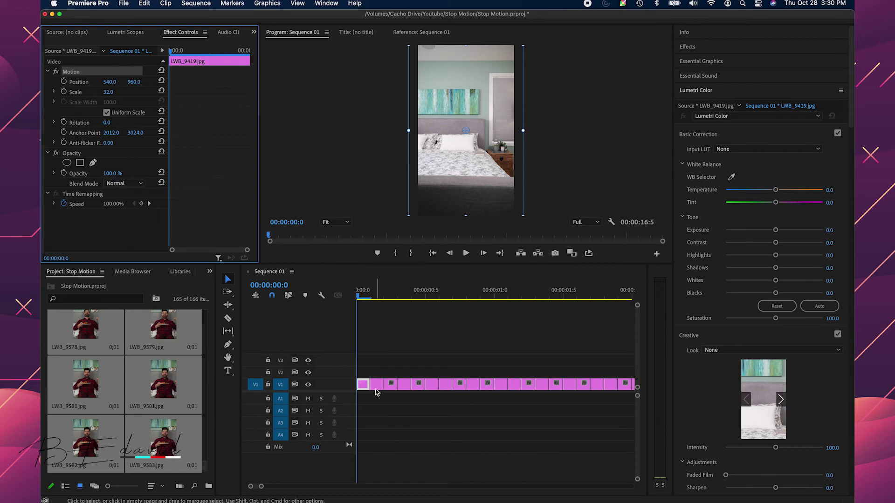
Select all V1 clips with Track Select Forward to apply the 32% scale, then play back
key("a")
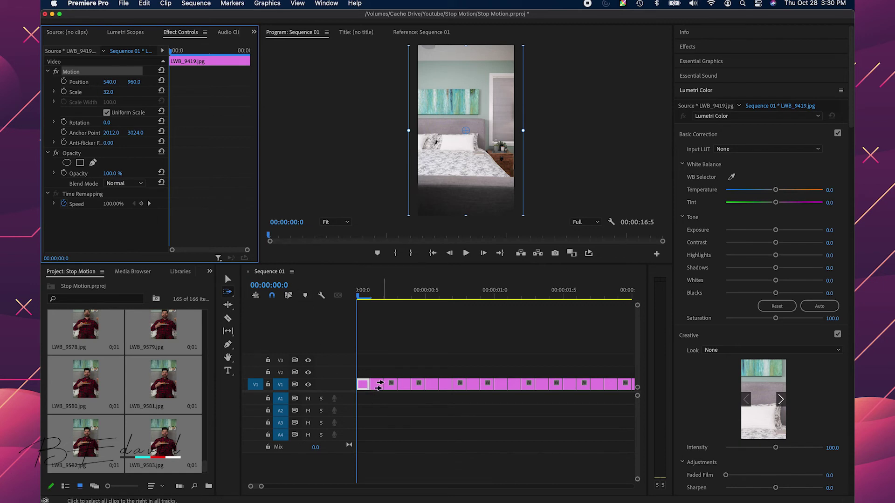
left_click(380, 385)
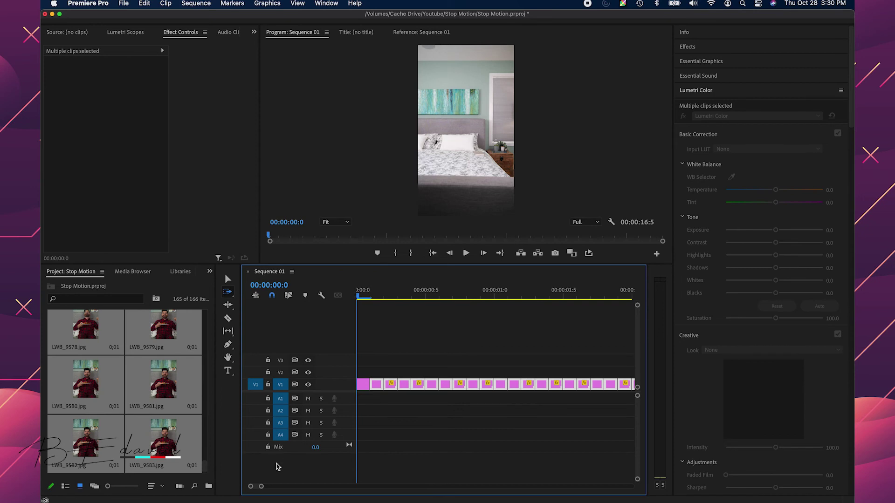
left_click_drag(262, 488, 325, 487)
key("space")
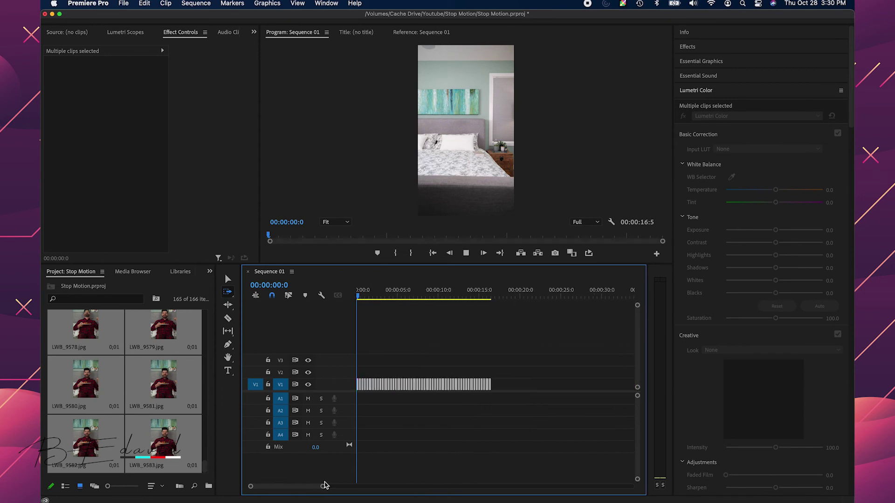